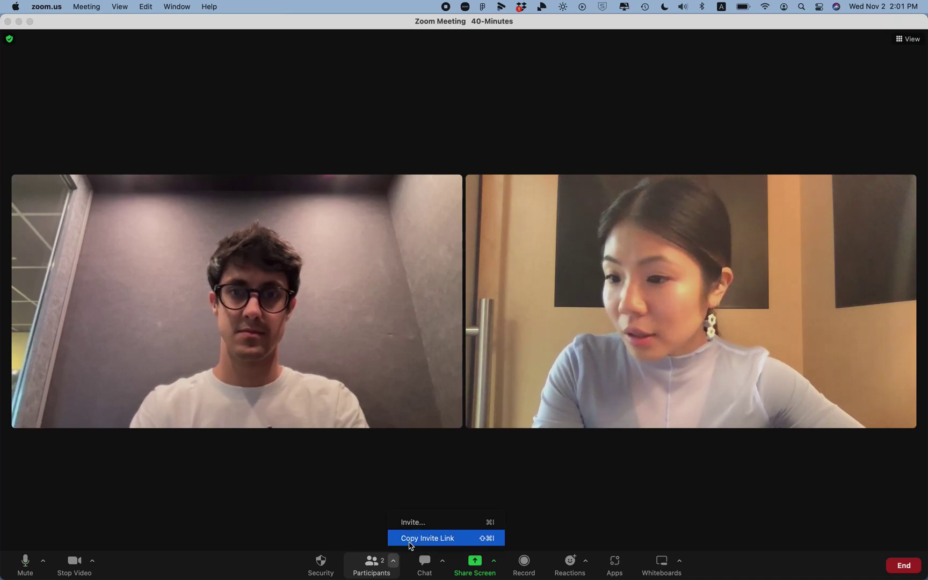
# - Paste the copied Zoom invite link into Yoodli's Zoom Calls page and send the Yoodlibot in
pyautogui.click(410, 537)
pyautogui.press('super+Tab')
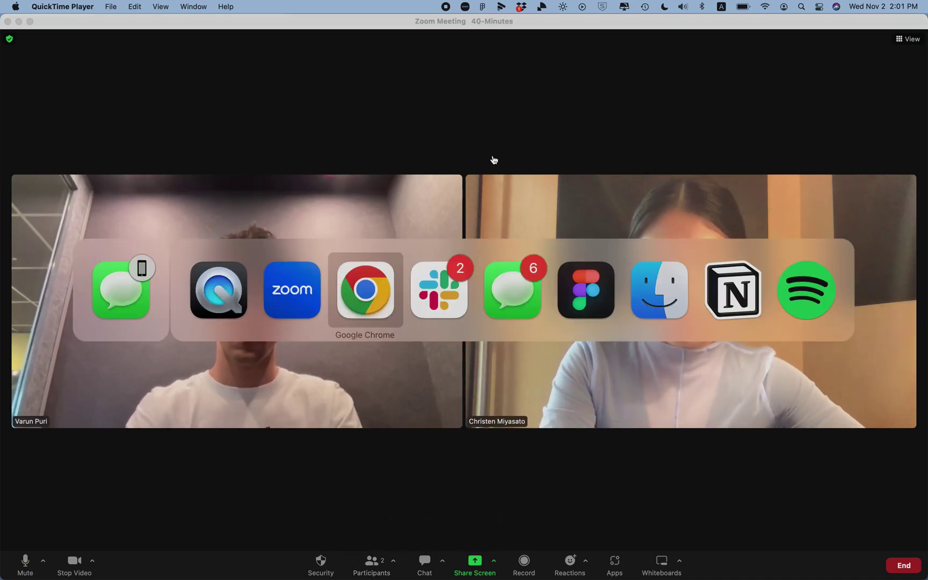
pyautogui.click(367, 178)
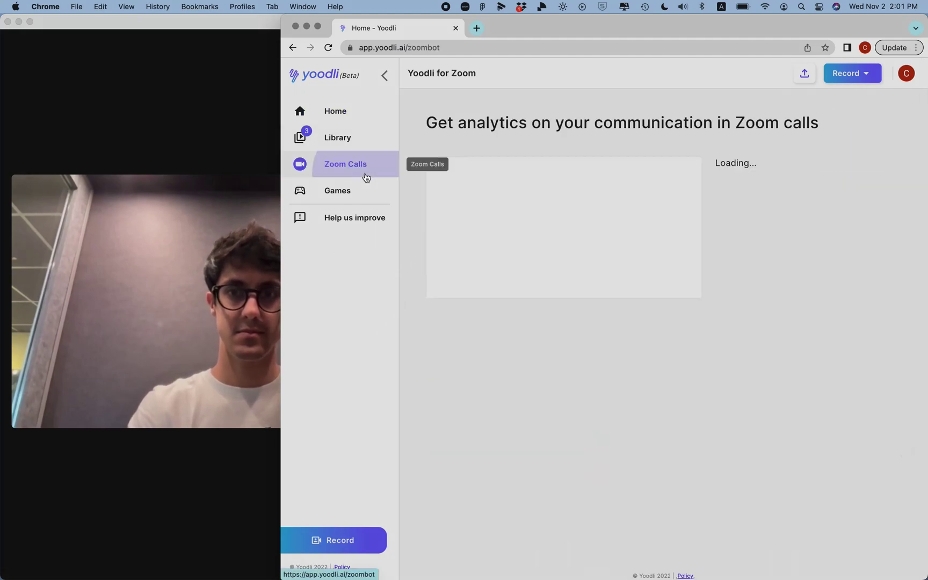
pyautogui.click(766, 263)
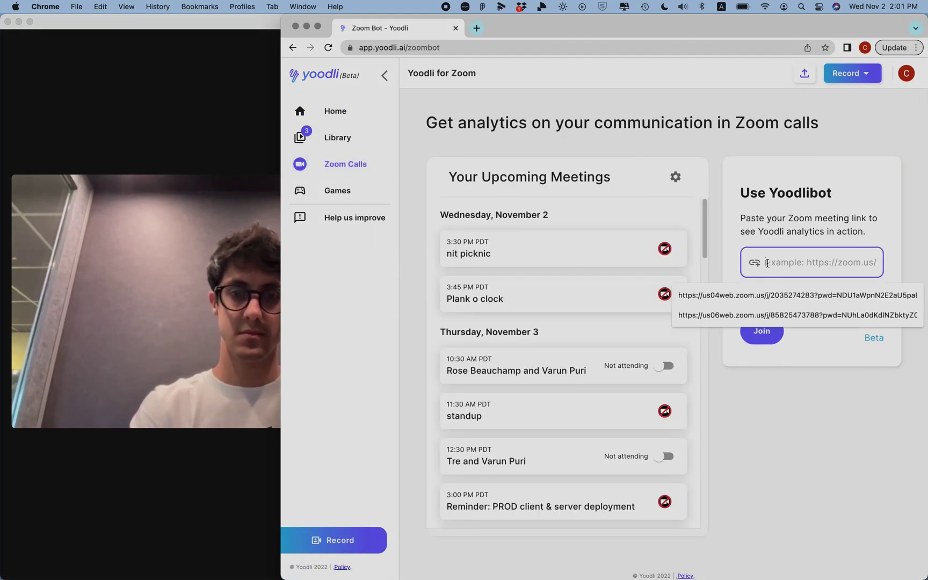
pyautogui.press('super+v')
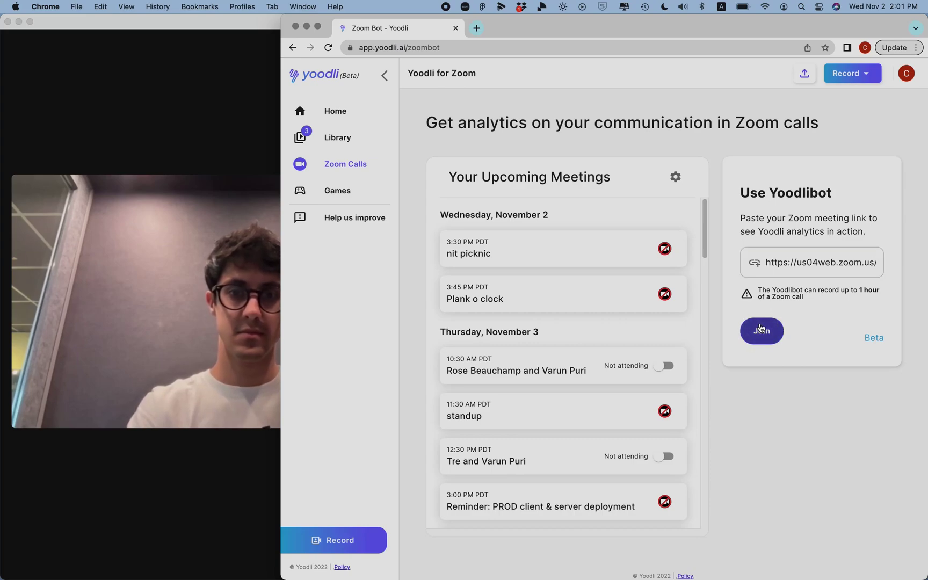
pyautogui.click(759, 329)
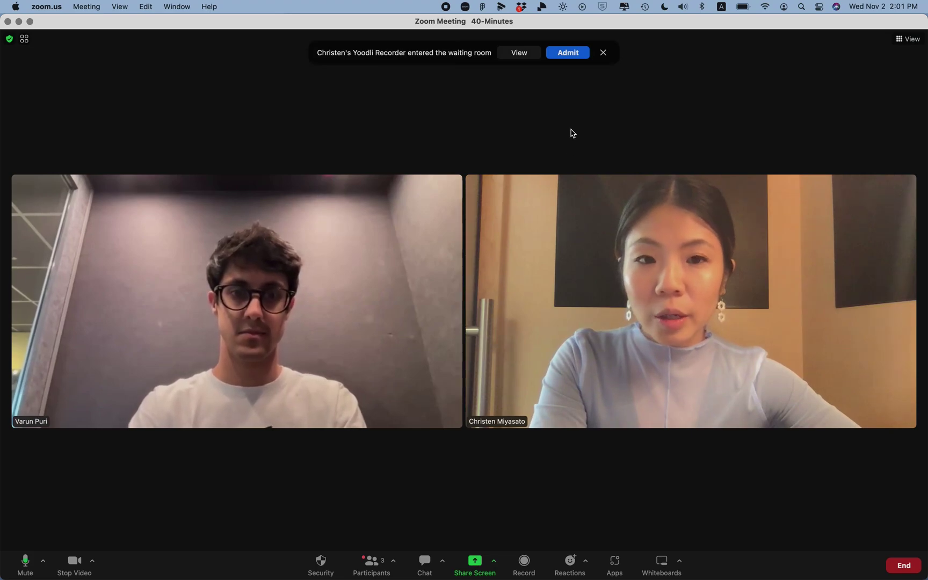
# - Admit Christen's Yoodli Recorder from the waiting room and narrow the Zoom window beside Chrome
pyautogui.click(568, 52)
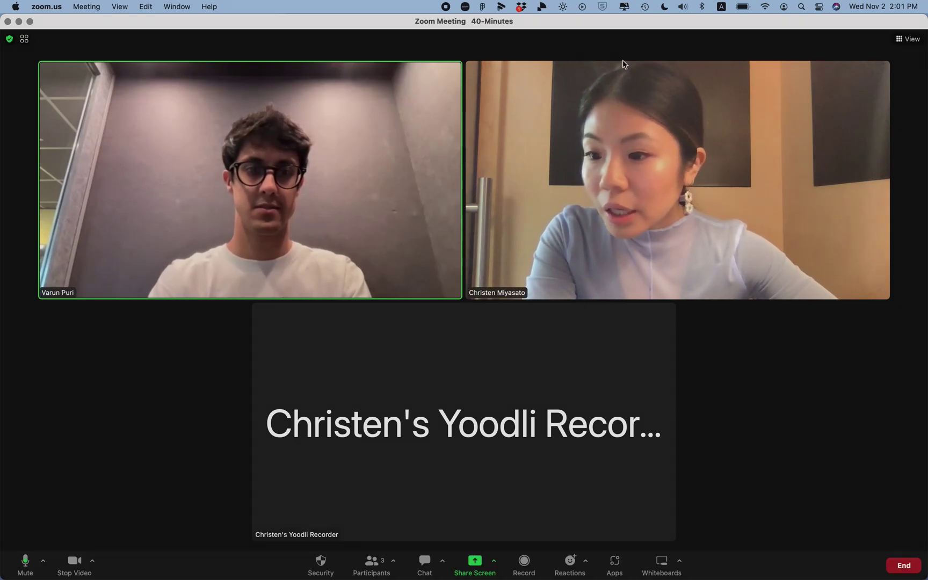
pyautogui.moveTo(927, 15); pyautogui.dragTo(554, 4)
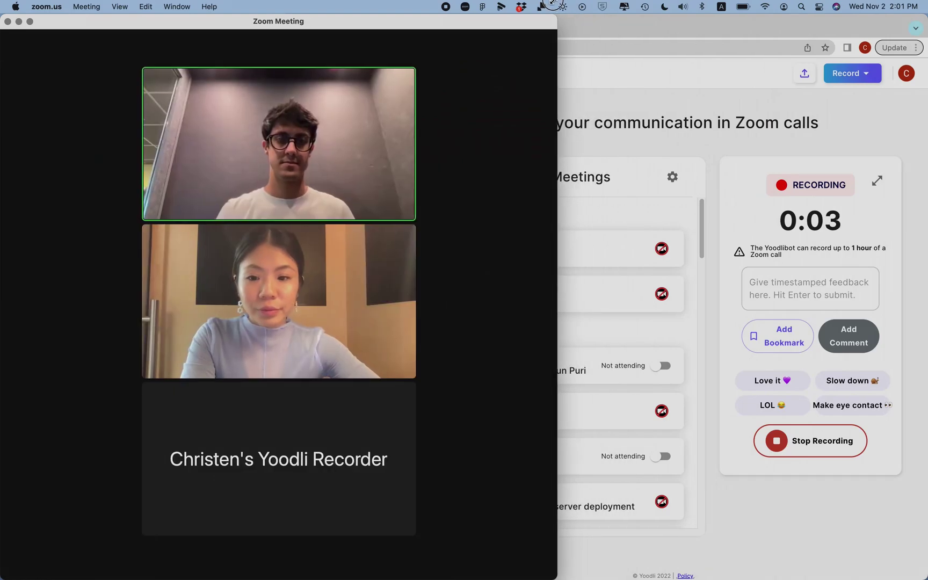
# - Log a 'Make eye contact' reaction at 0:38 and a bookmark at 0:44 in the live feed
pyautogui.click(877, 181)
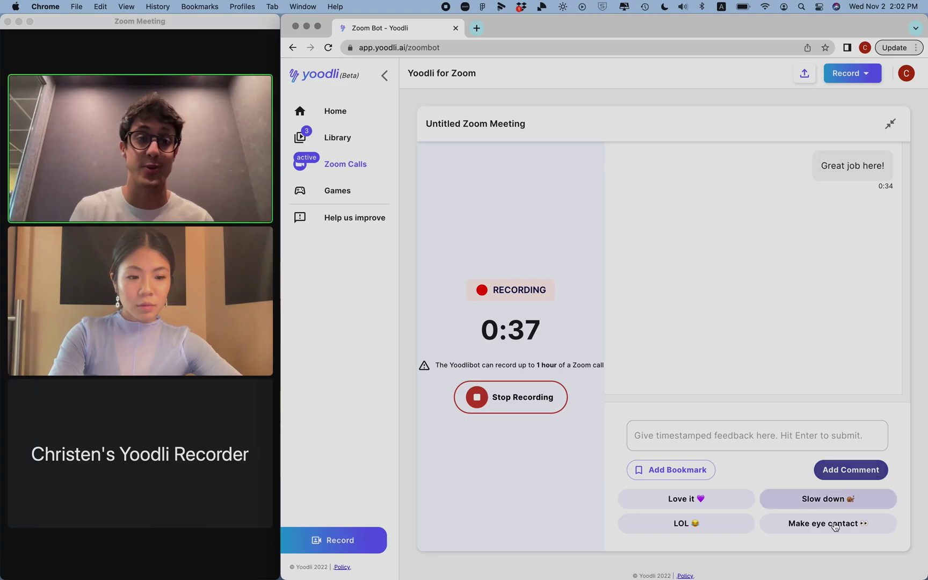
pyautogui.click(825, 532)
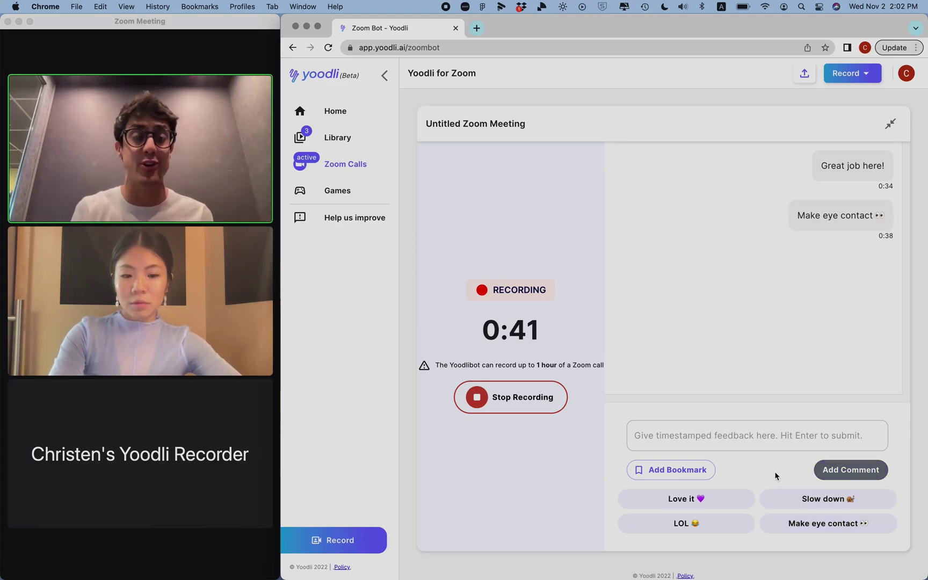
pyautogui.click(681, 477)
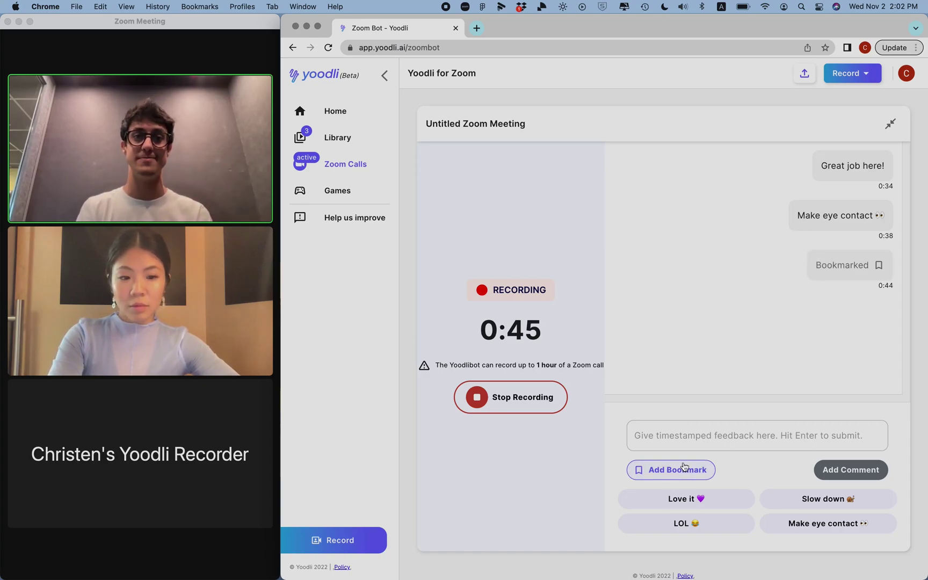
pyautogui.click(638, 436)
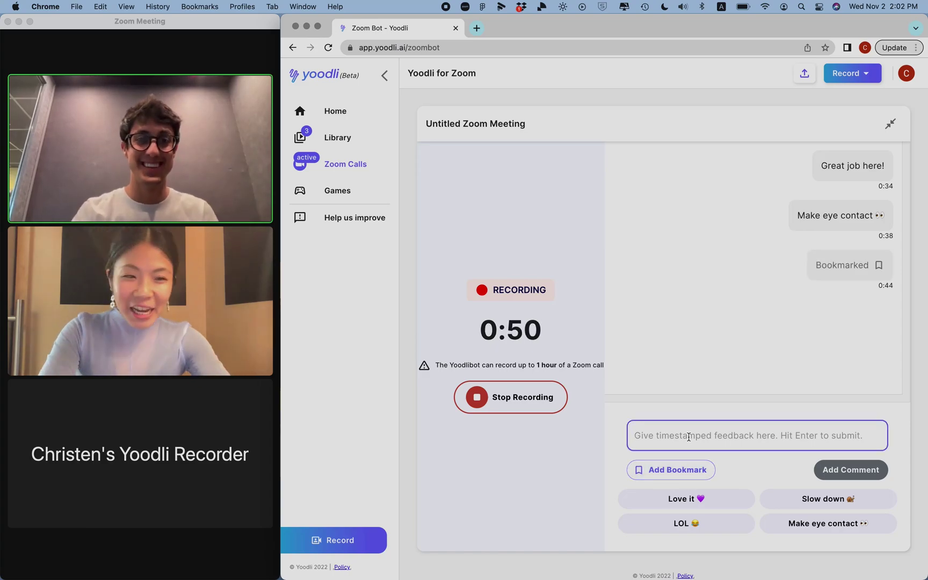
pyautogui.write("Don't forget to ")
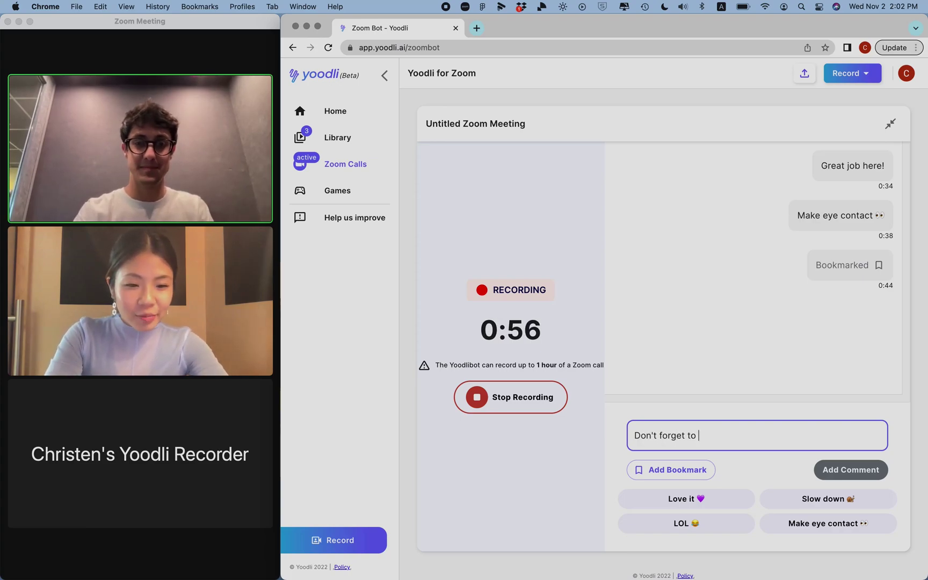
pyautogui.write('look at your audience and slow down')
# - Submit the comment about looking at the audience and slowing down, then stop recording
pyautogui.press('Return')
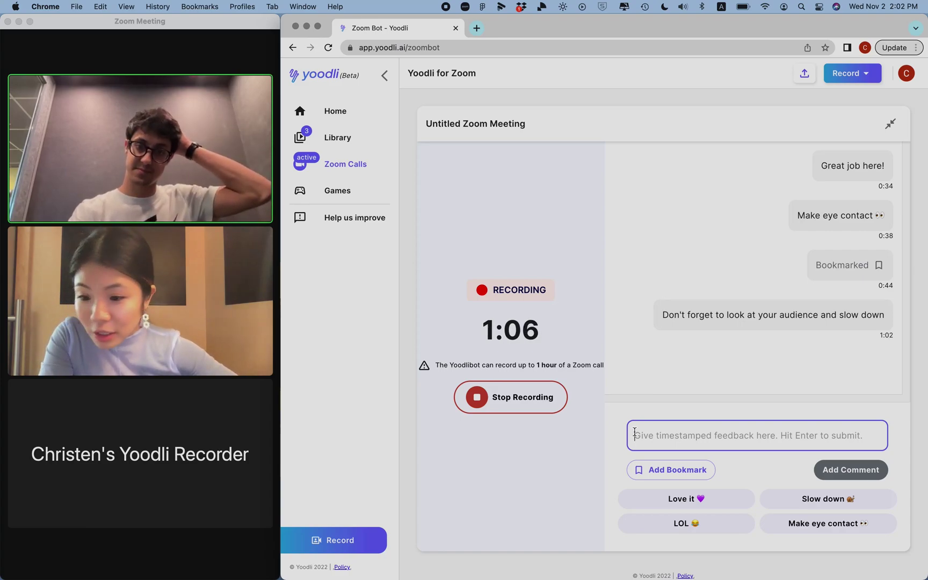
pyautogui.click(527, 396)
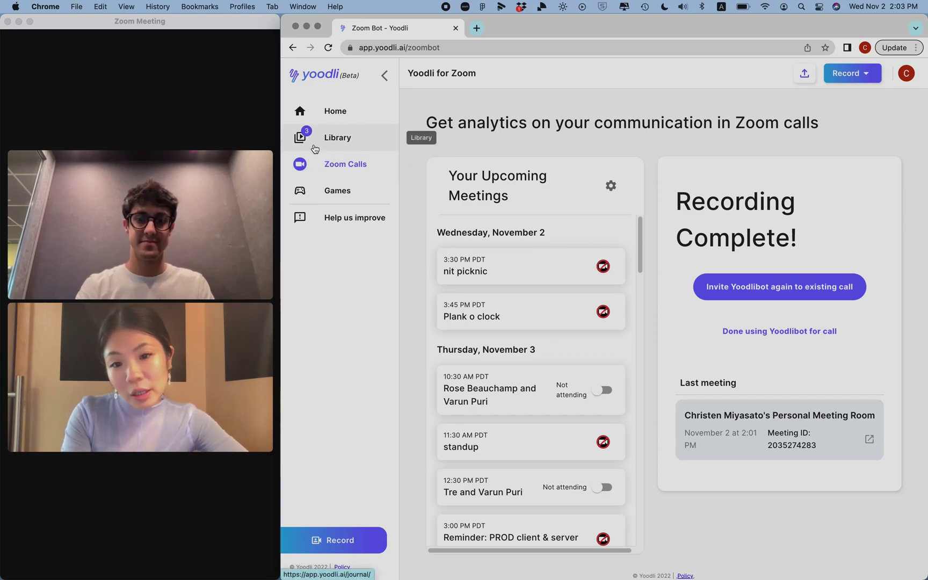
# - Open the newest Nov 2 meeting recording from the Yoodli Library
pyautogui.click(315, 149)
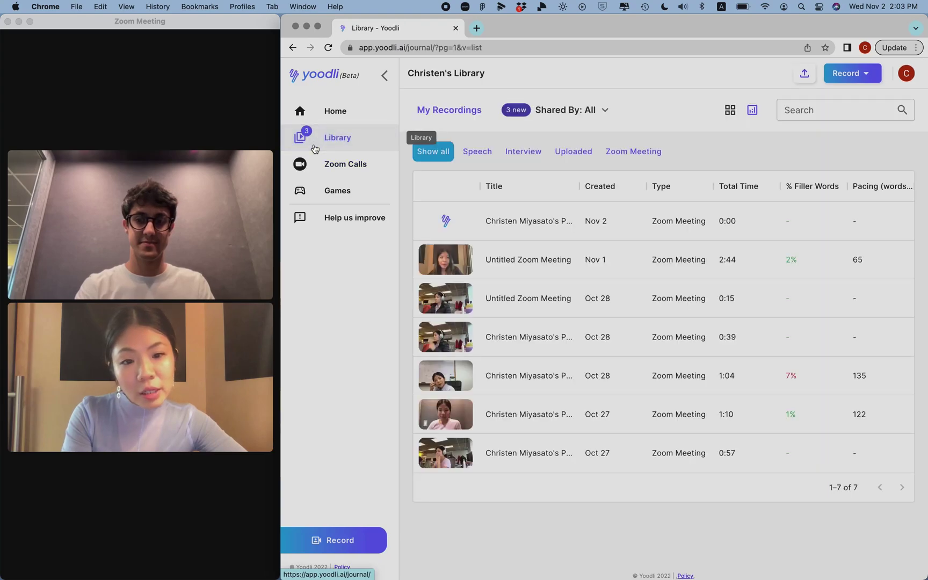
pyautogui.click(526, 220)
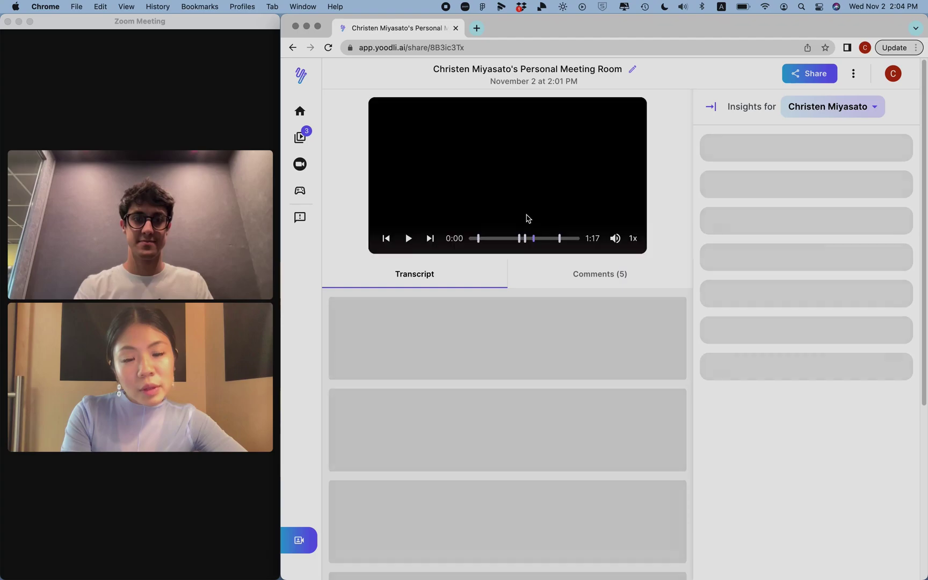
pyautogui.click(490, 242)
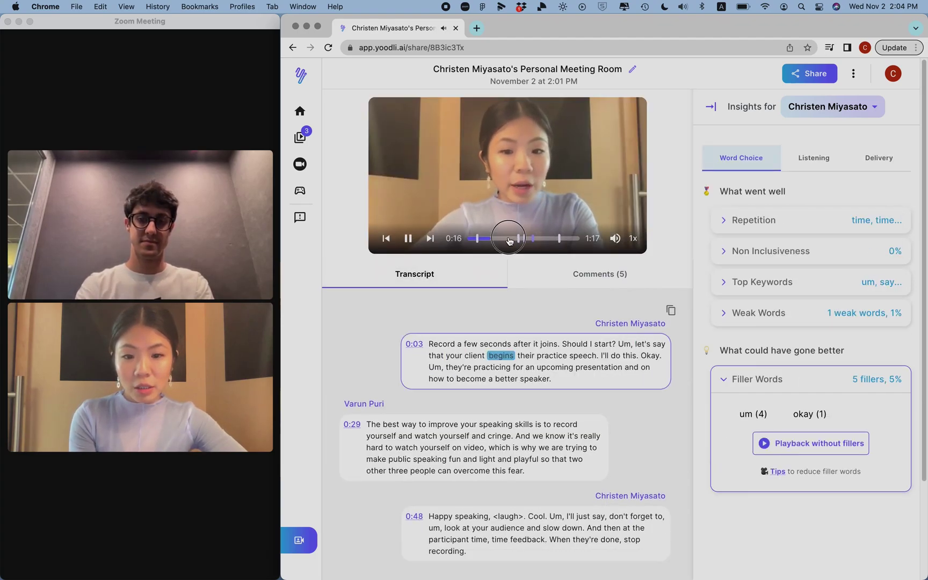
pyautogui.click(510, 238)
pyautogui.click(837, 106)
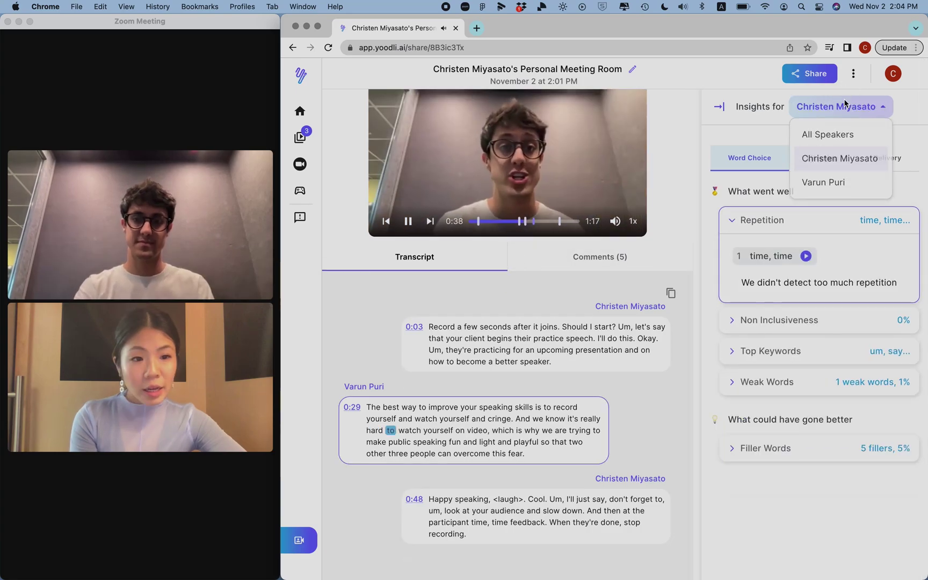
pyautogui.click(832, 185)
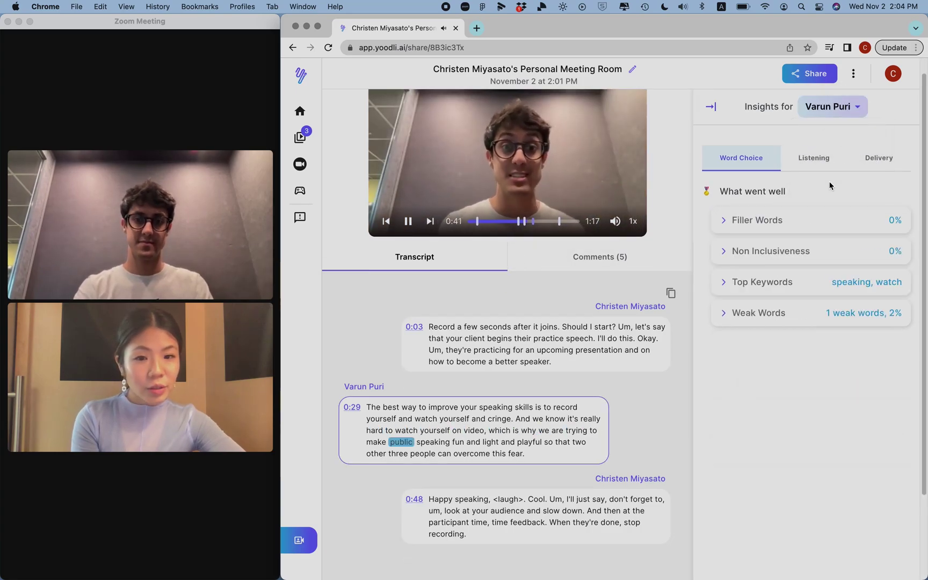